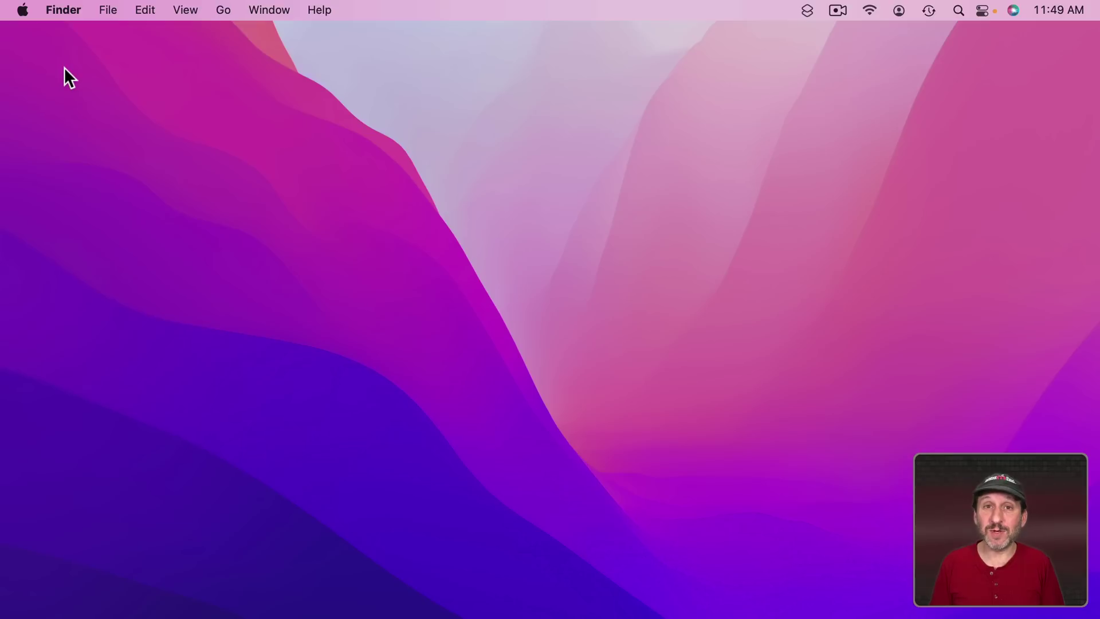
Open the Sharing settings in System Preferences
left_click(22, 10)
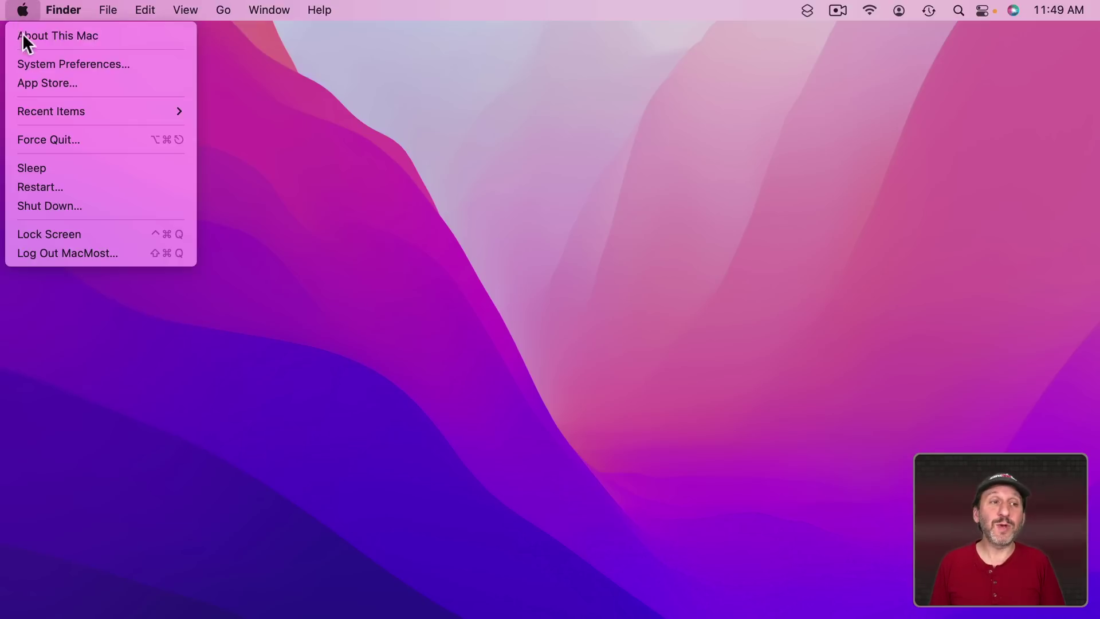
left_click(43, 63)
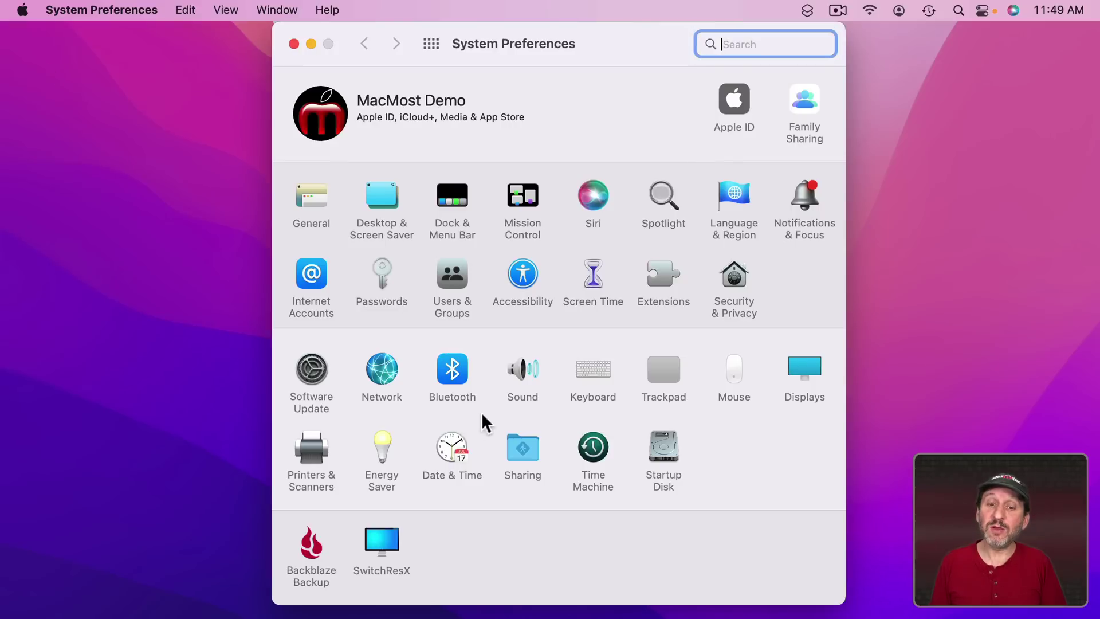
left_click(522, 453)
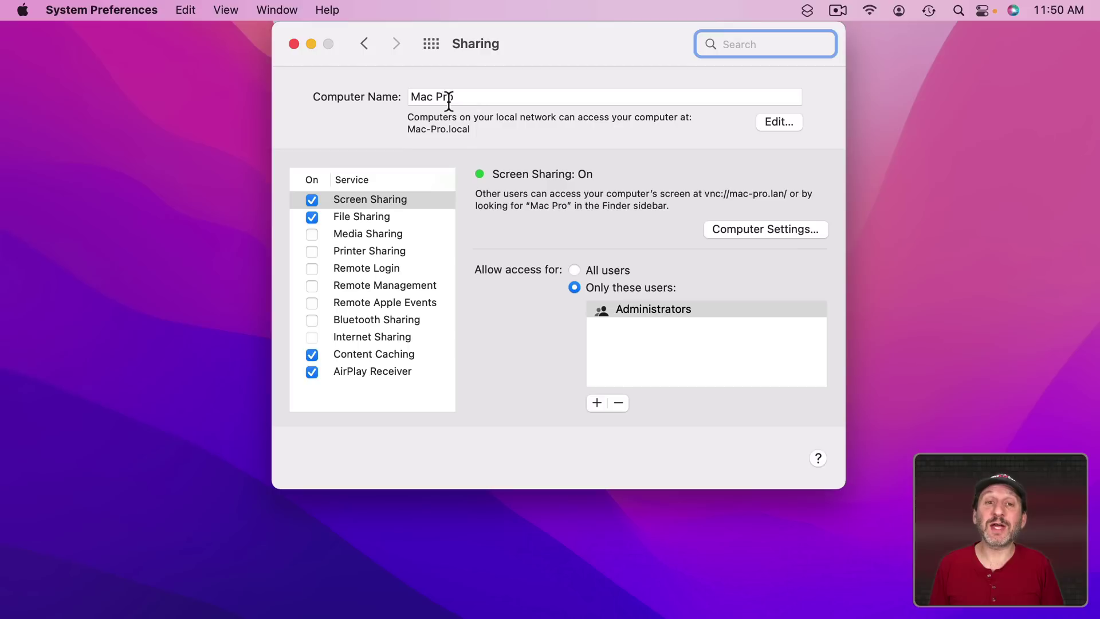
Try putting the owner's possessive first name in front of the computer name, and remove it again
left_click(413, 97)
type("Gary")
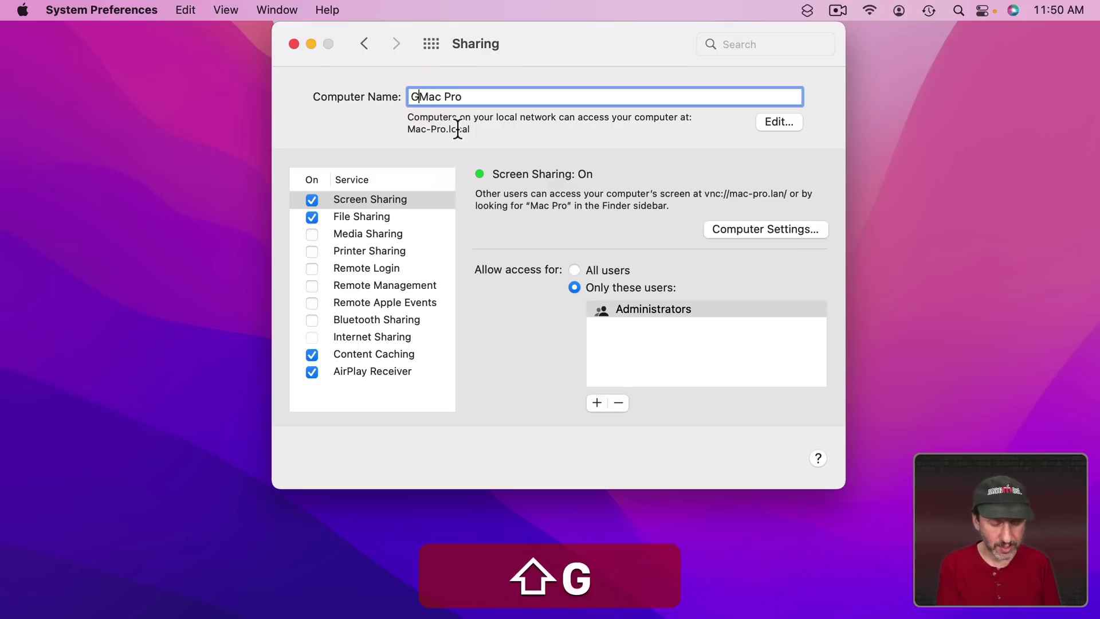
type("'s")
key("super+Left")
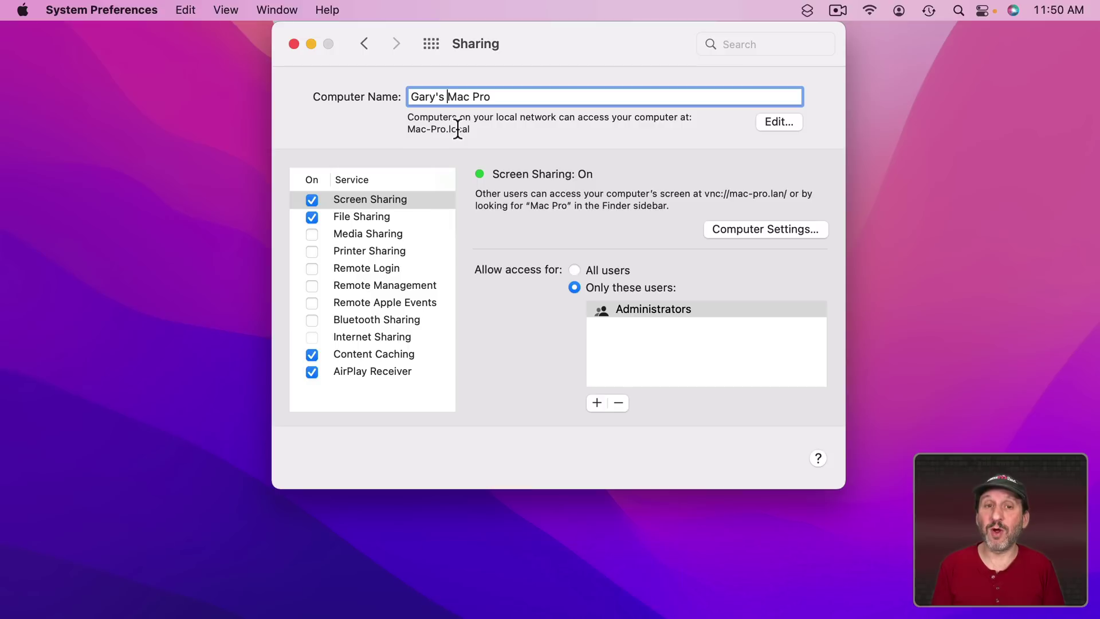
key("shift+Right")
key("shift+Right")
key("shift+Right")
key("shift+Right")
key("shift+Right")
key("shift+Right")
key("shift+Right")
key("shift+BackSpace")
Try the suffixes 2019, 1 and A after the computer name Mac Pro, removing each one again
key("super+a")
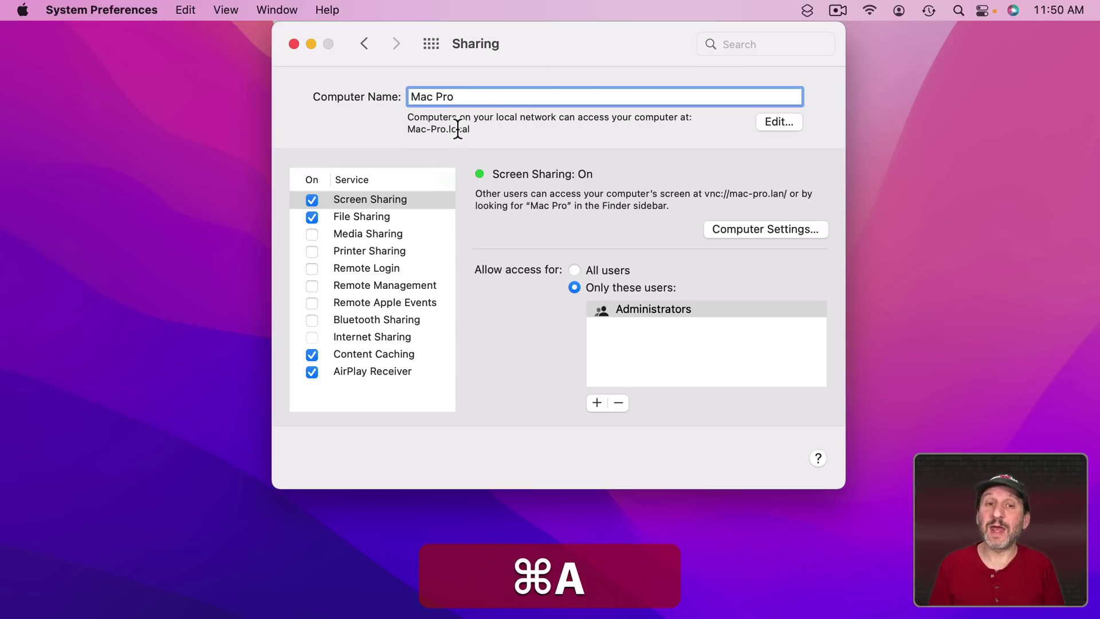
key("super+Right")
type("2019")
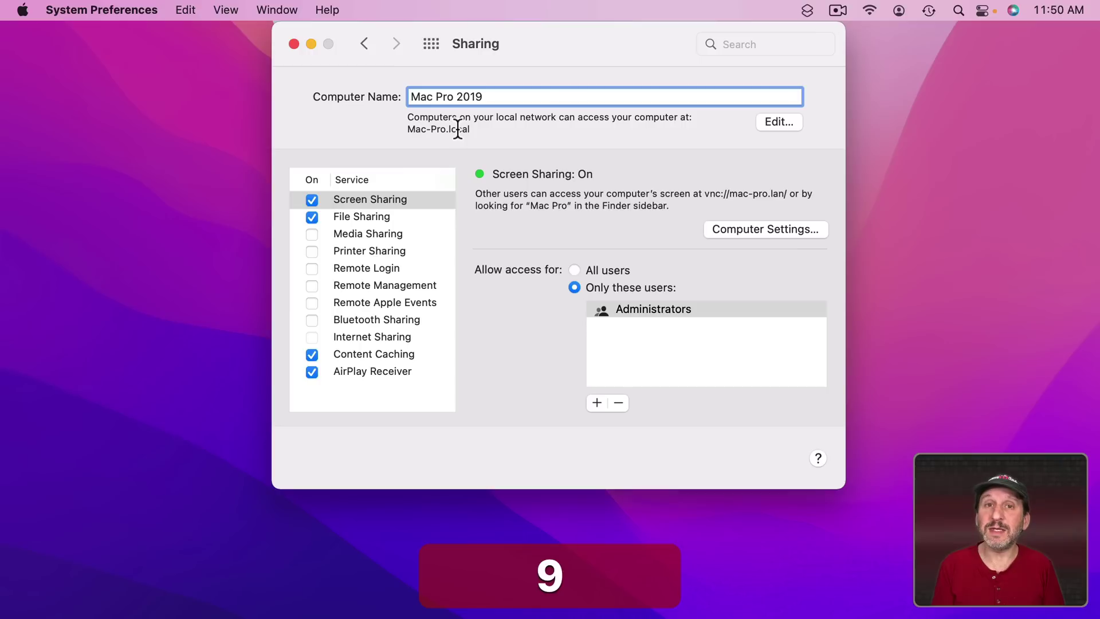
key("BackSpace")
key("BackSpace")
key("BackSpace")
key("BackSpace")
type("1")
key("BackSpace")
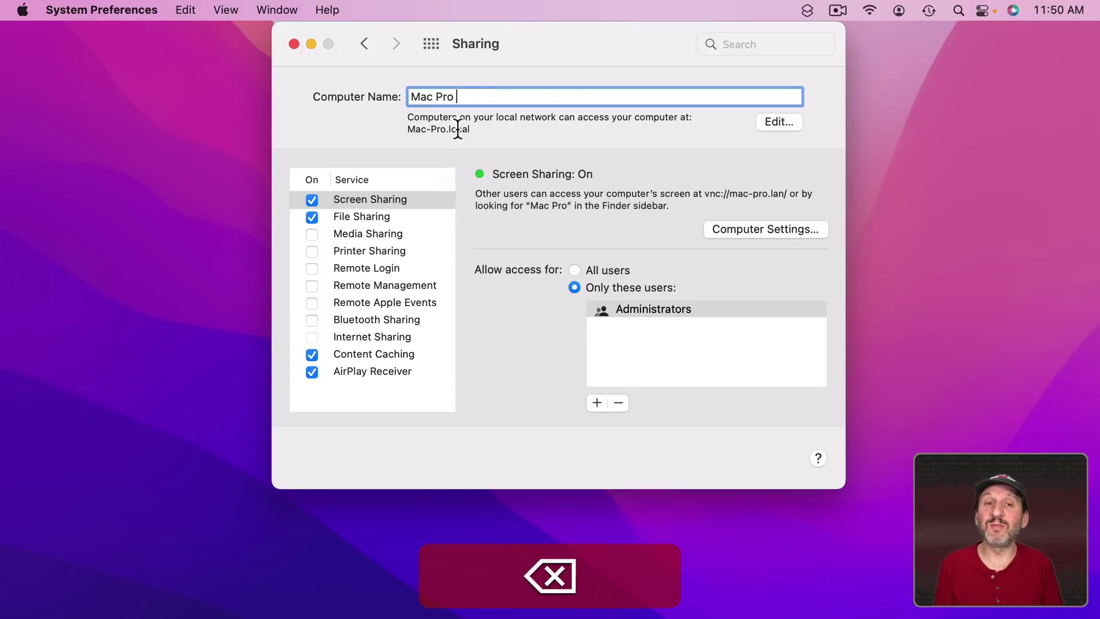
type("A")
key("BackSpace")
key("BackSpace")
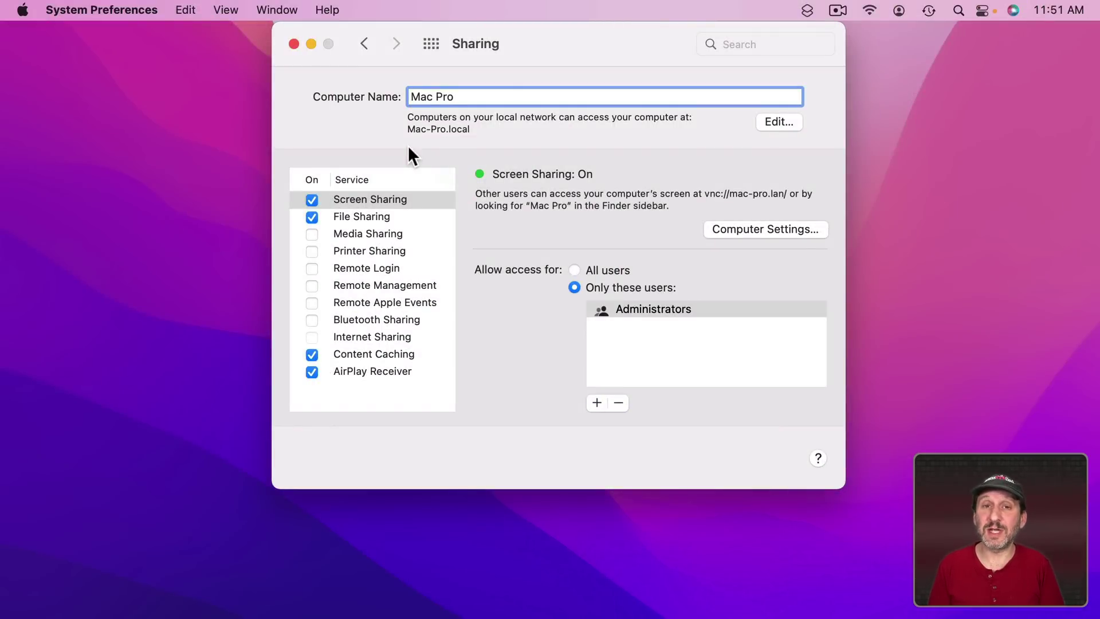
key("BackSpace")
Rename the computer by adding the owner's possessive first name before Mac Pro, and apply the name
key("super+a")
key("super+Left")
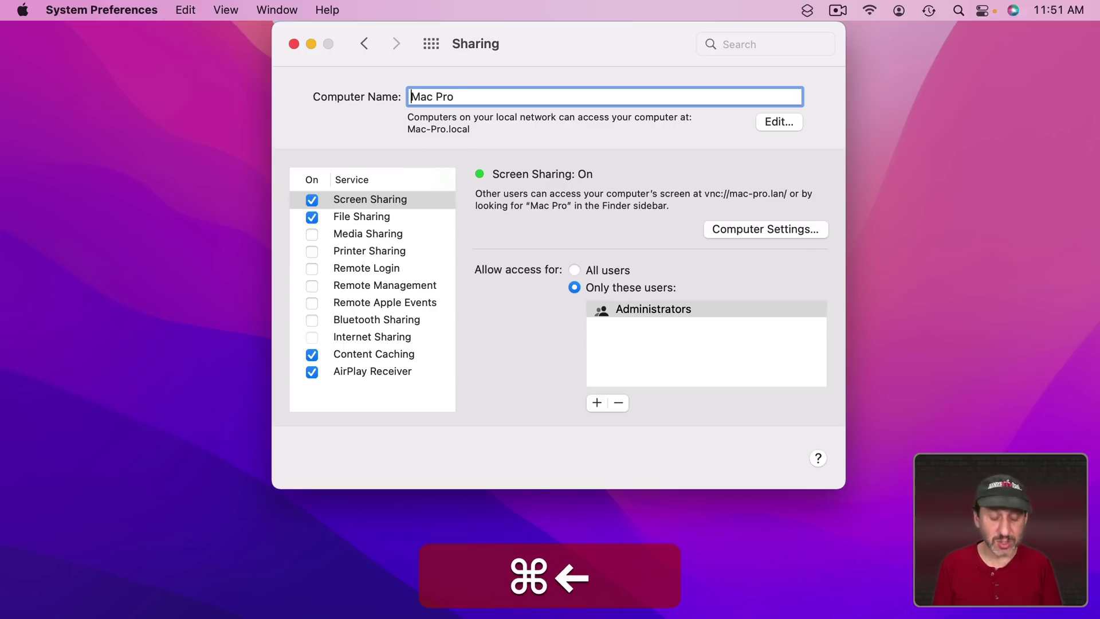
type("Gary's")
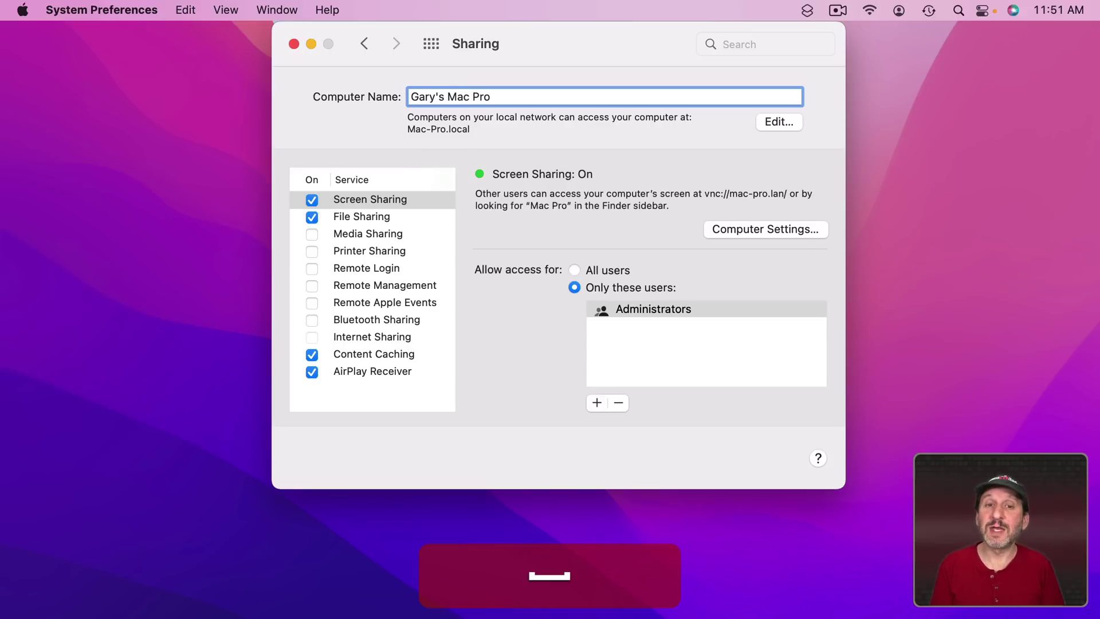
key("Return")
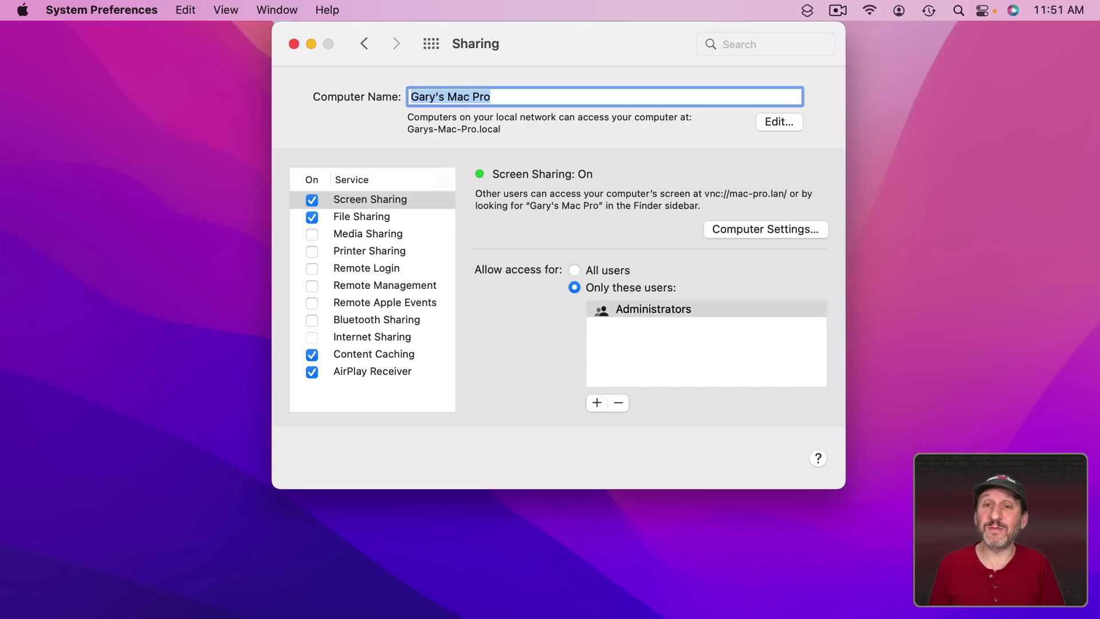
Edit the local hostname, removing the owner's name so that it reads Mac-Pro
left_click(786, 121)
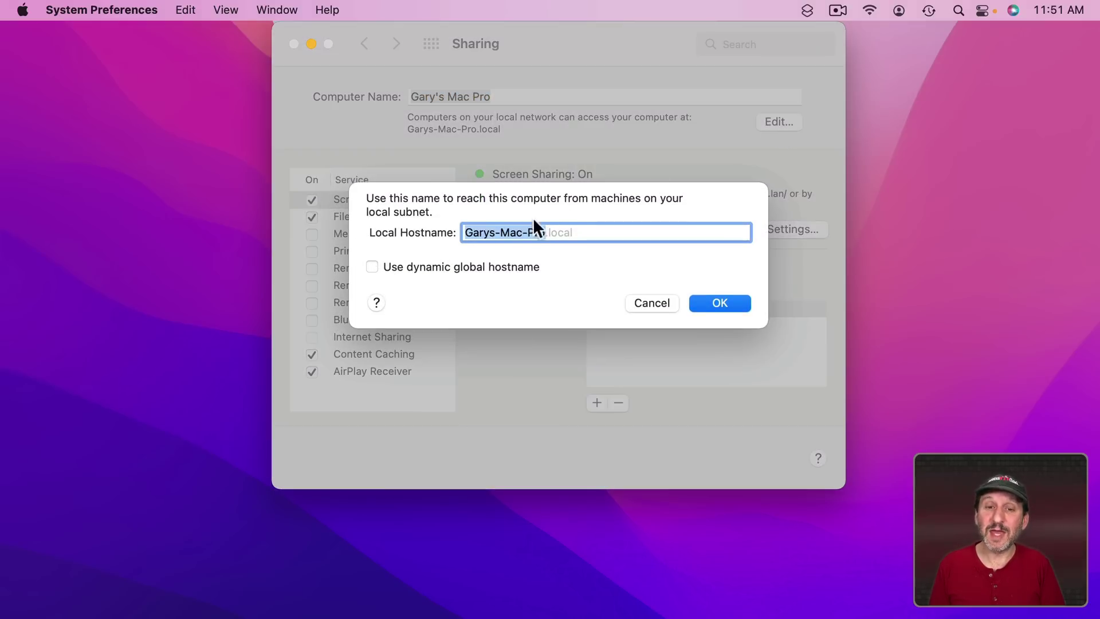
left_click(497, 235)
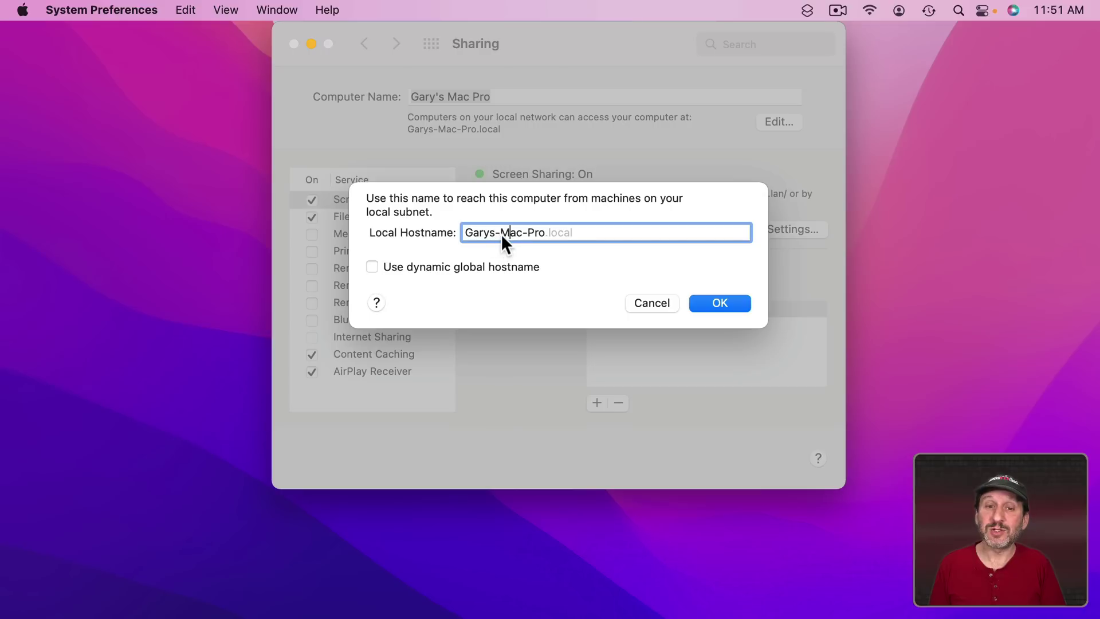
key("BackSpace")
key("BackSpace")
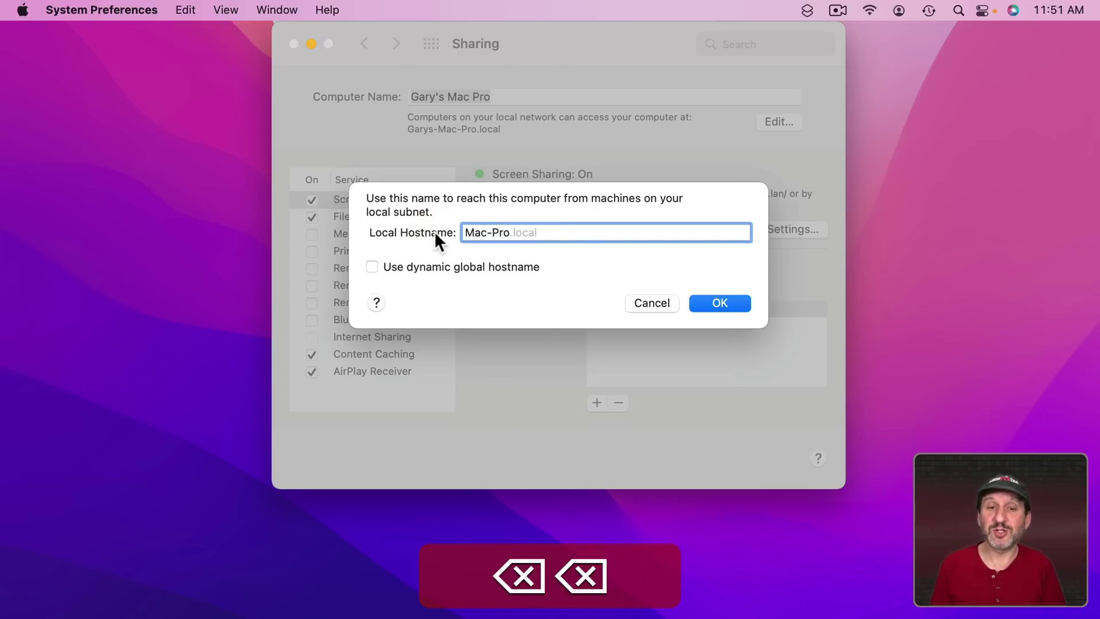
left_click(728, 307)
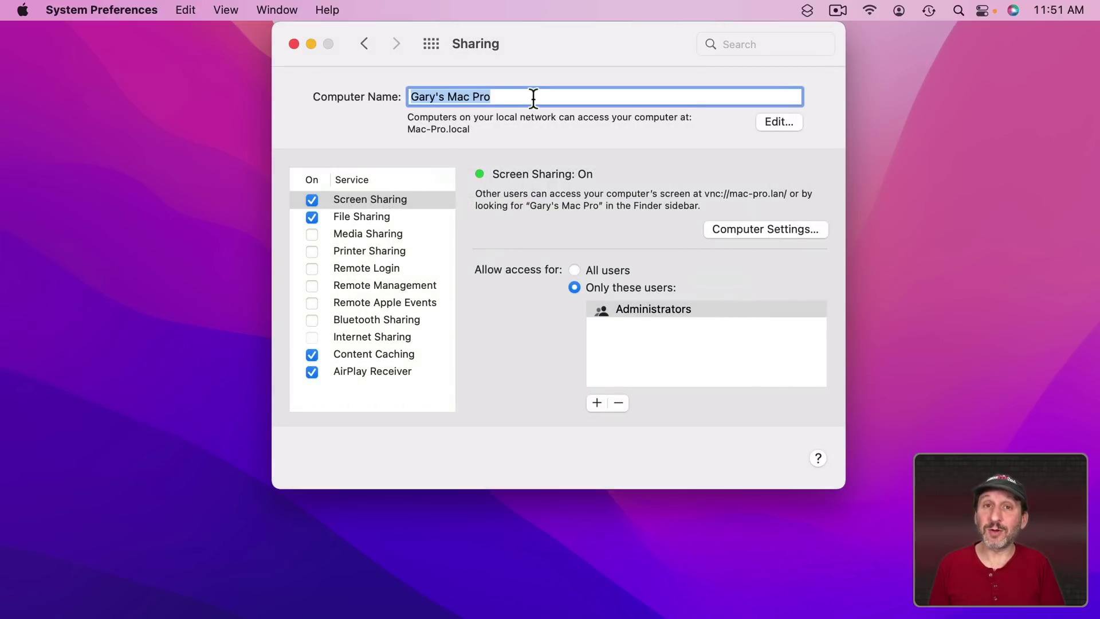
Append 2019 to the end of the computer name and apply it
key("super+Right")
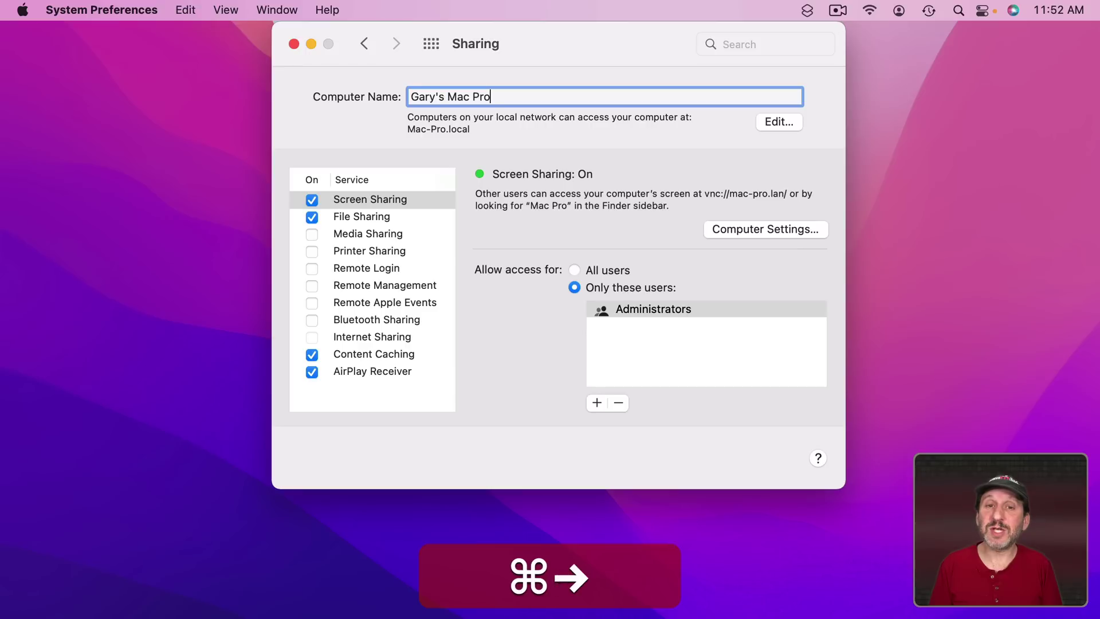
type("2019")
key("Return")
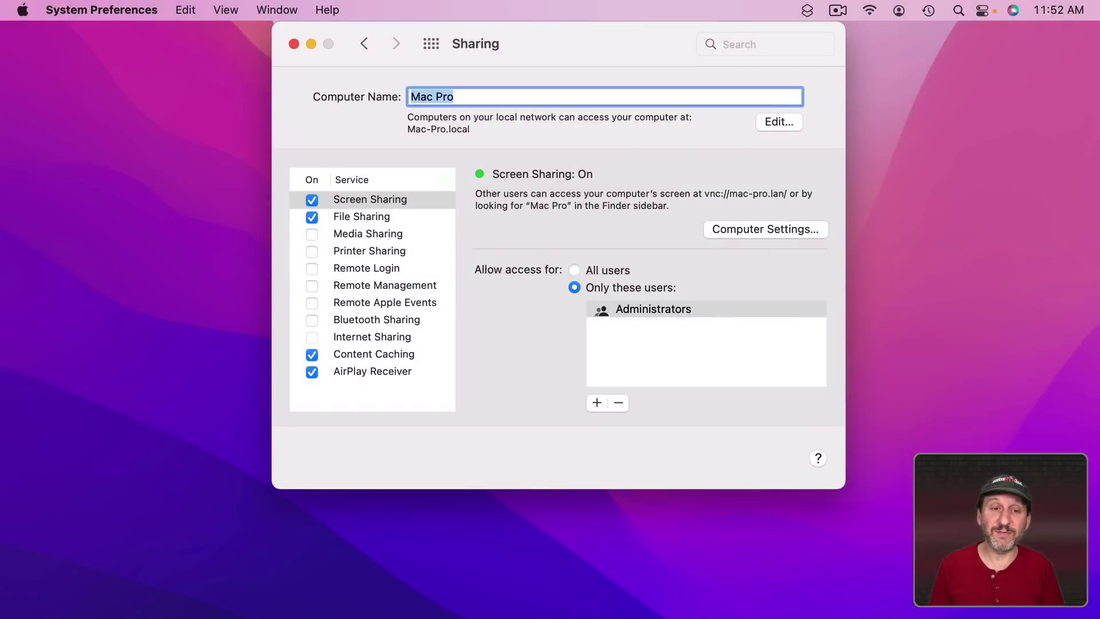
View the File Sharing service settings and the Network location in Finder
left_click(367, 216)
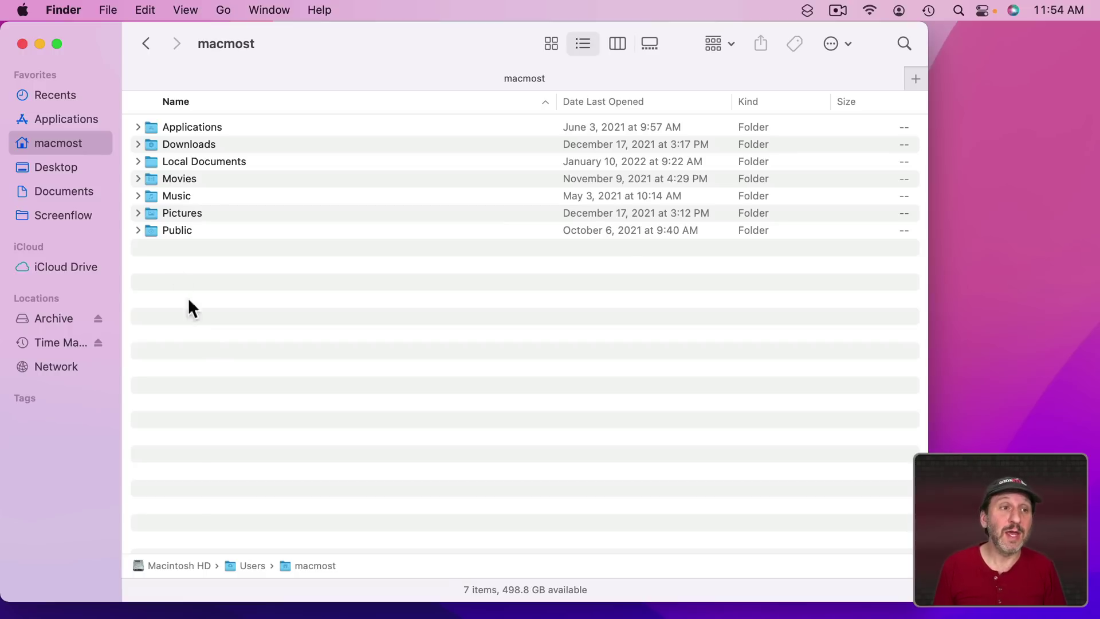
left_click(67, 369)
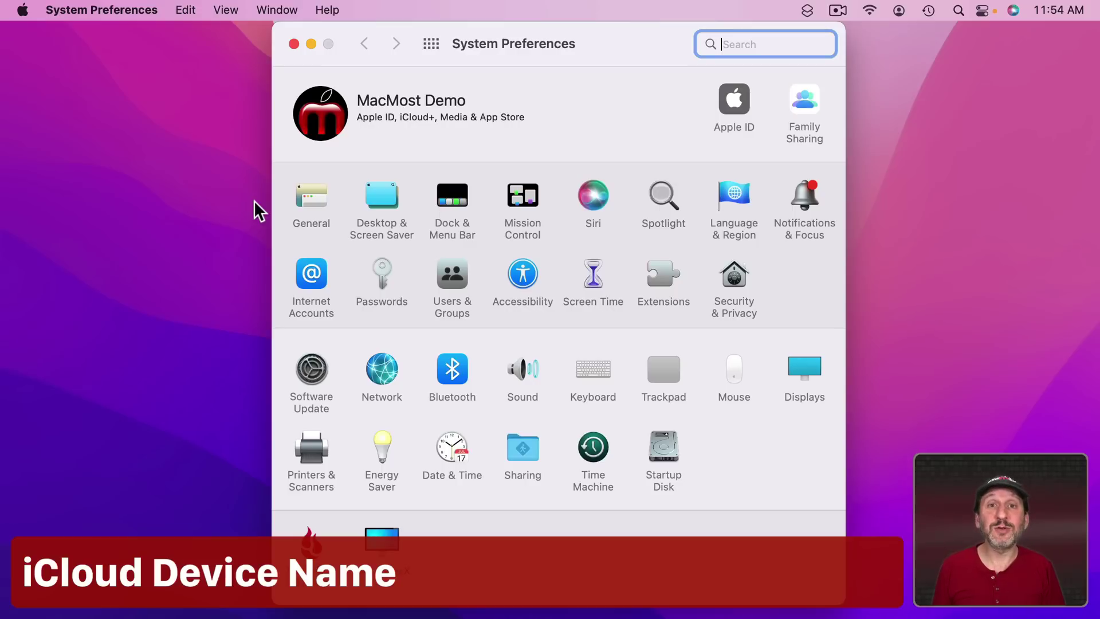
View the Apple ID settings in System Preferences and the Account Settings on icloud.com
left_click(736, 98)
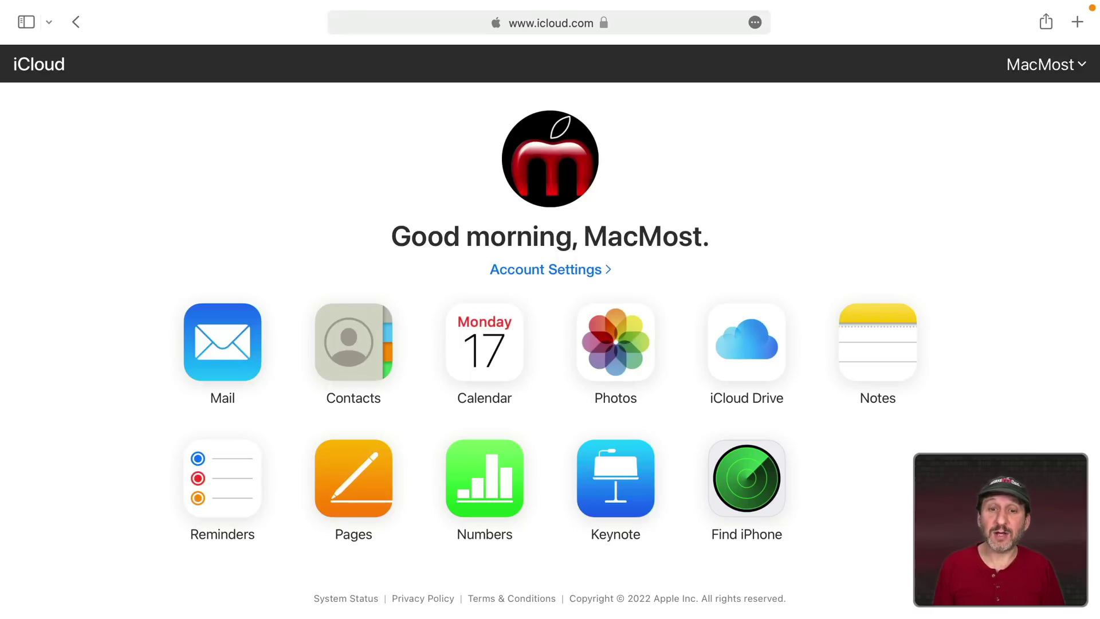
left_click(547, 269)
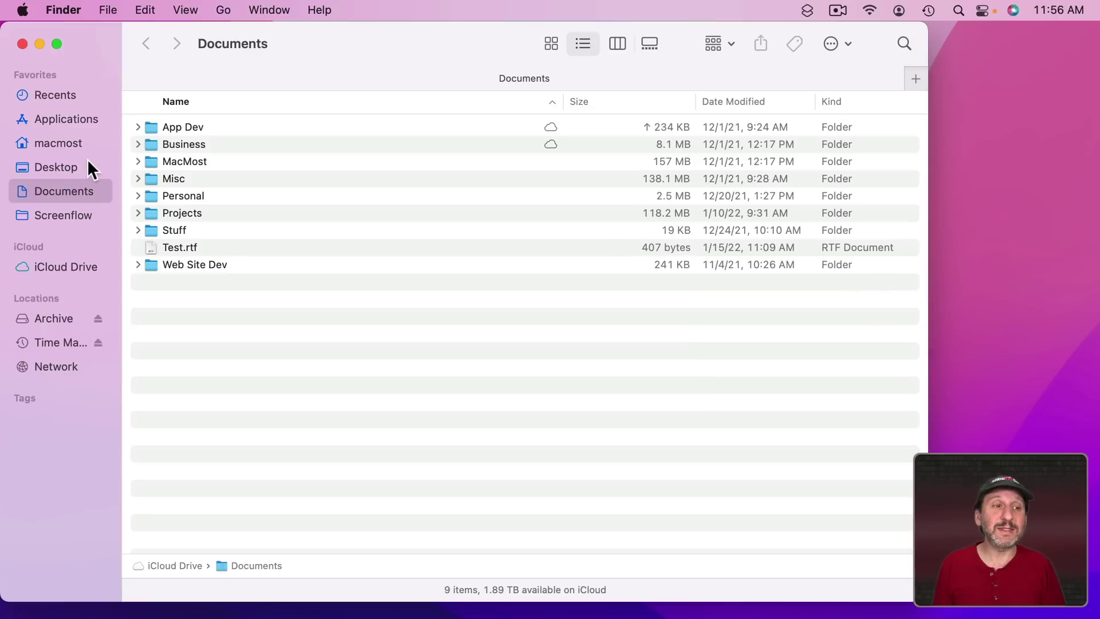
View the home folder in Finder, and open the Users & Groups settings in System Preferences
left_click(40, 145)
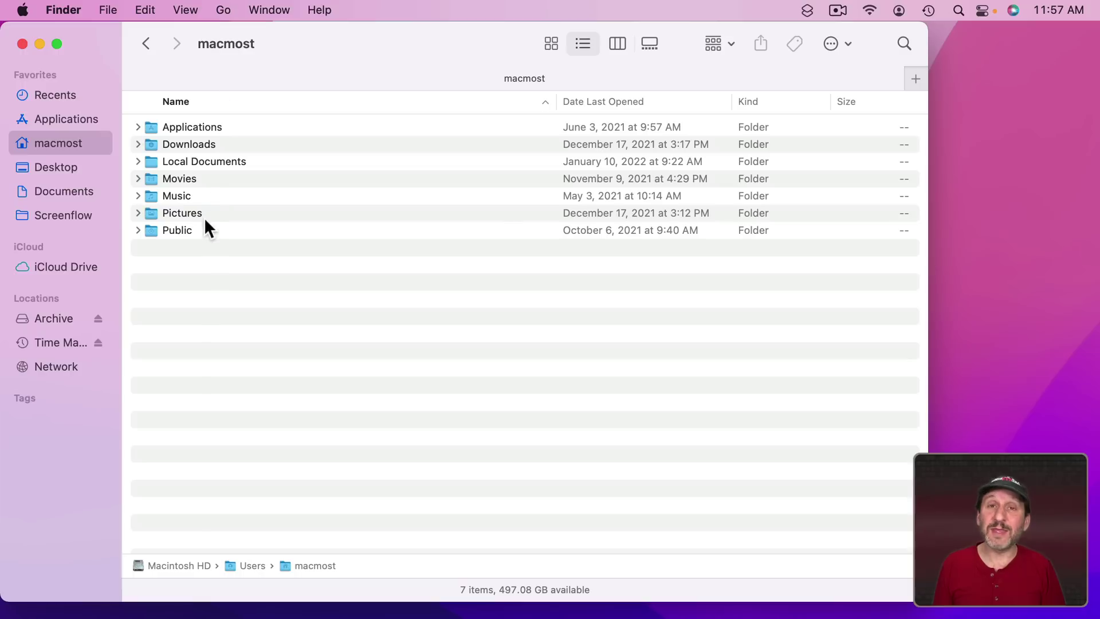
left_click(64, 10)
mouse_move(23, 10)
left_click(28, 63)
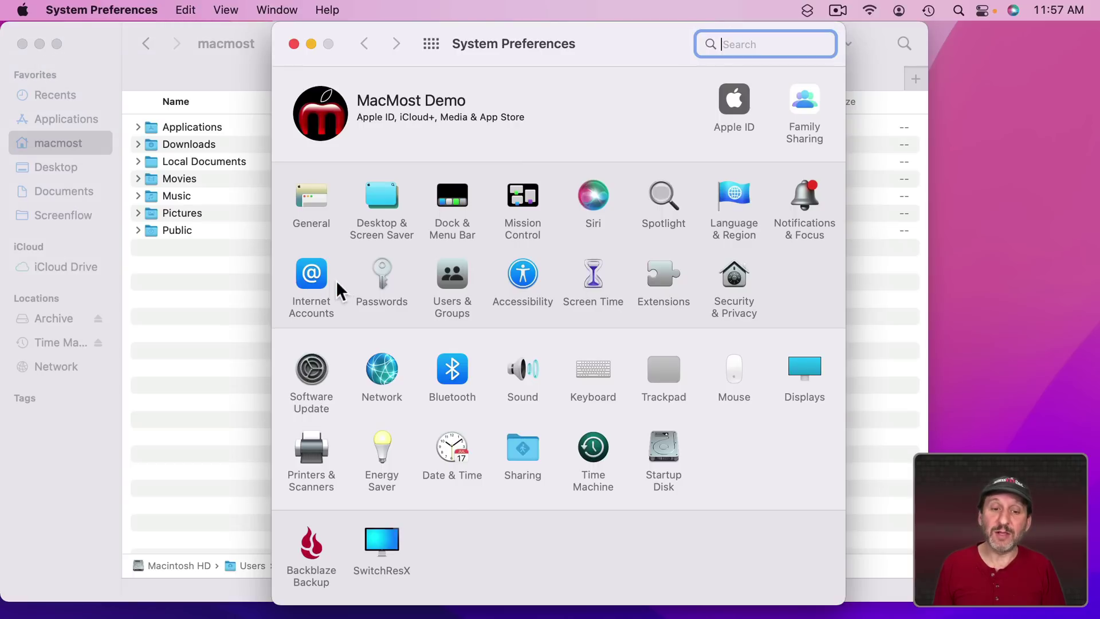
left_click(454, 277)
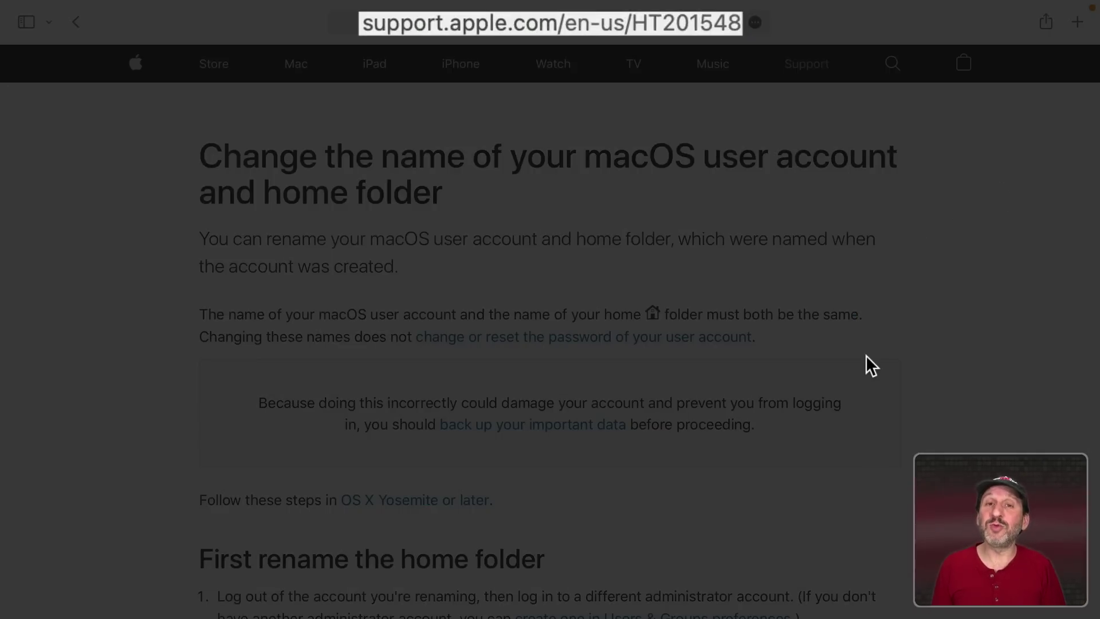
Read the Apple support article HT201548 on renaming a macOS user account and home folder, including its Advanced Options illustration
scroll(866, 356, "down", 5)
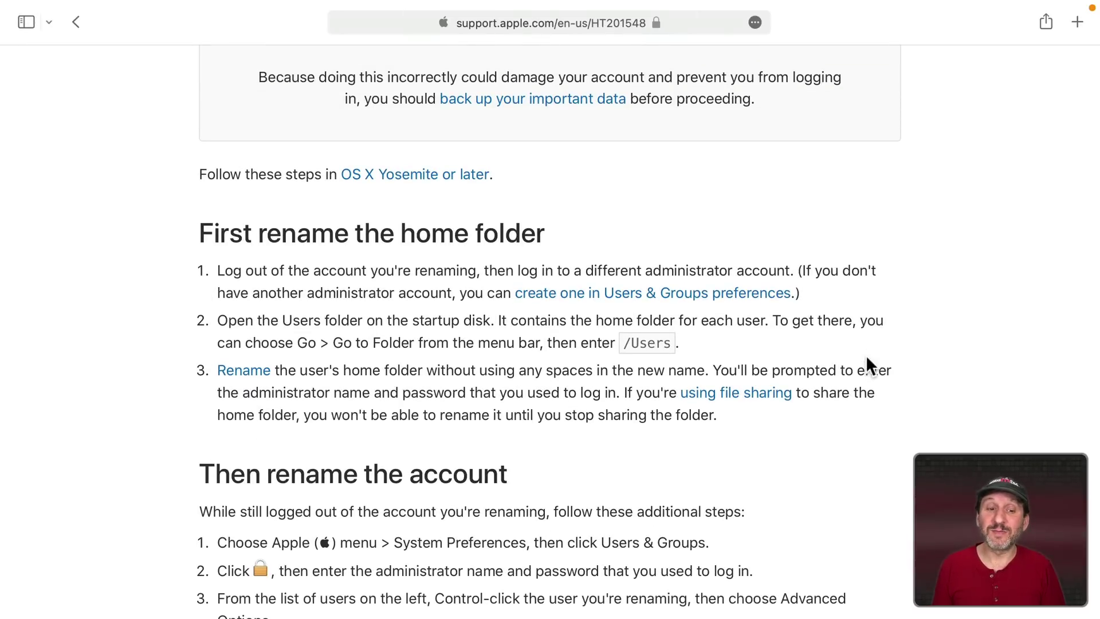
scroll(866, 360, "down", 3)
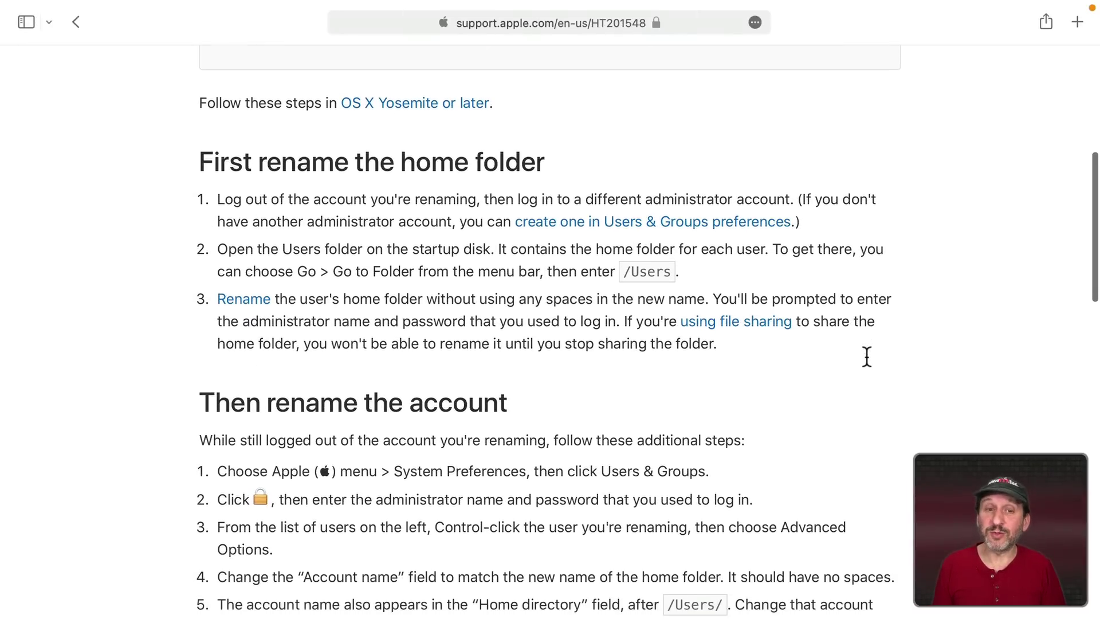
scroll(867, 356, "down", 5)
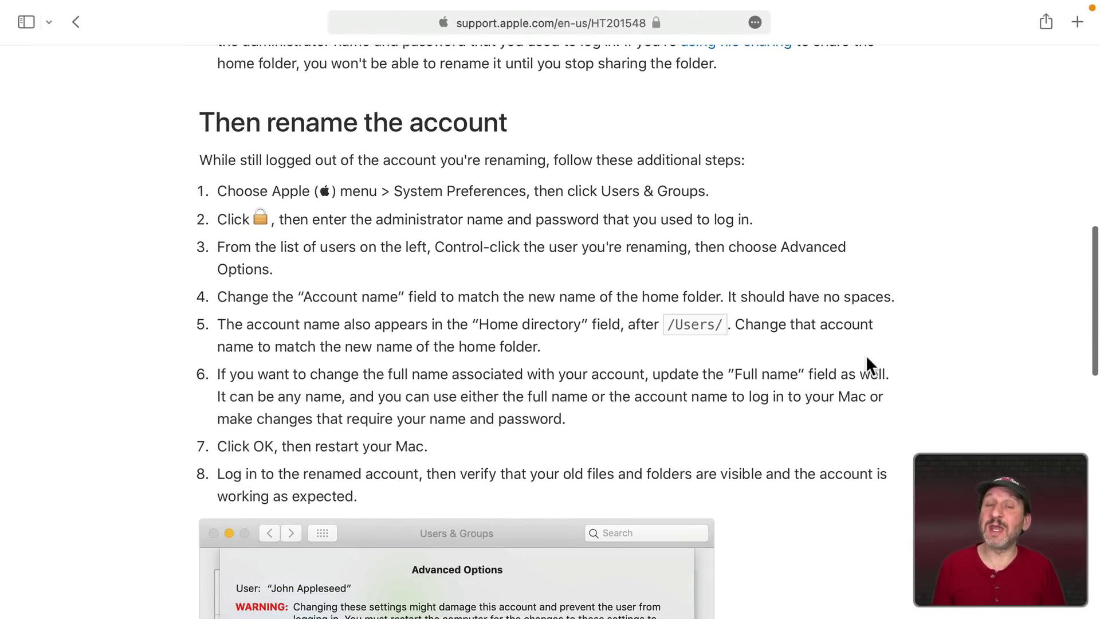
scroll(866, 358, "down", 10)
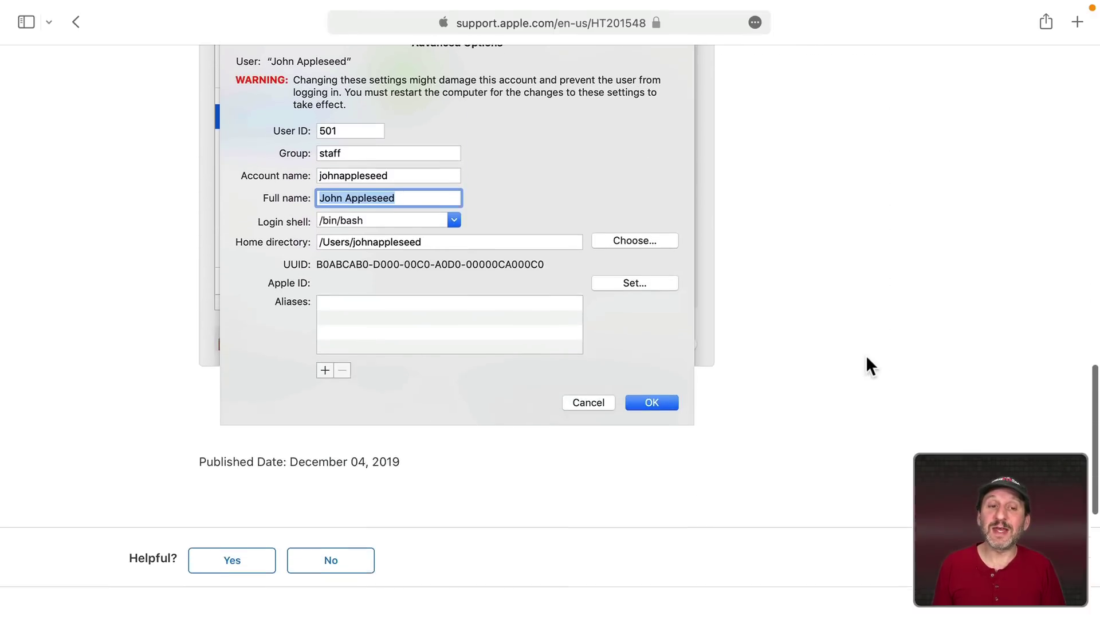
scroll(870, 365, "up", 5)
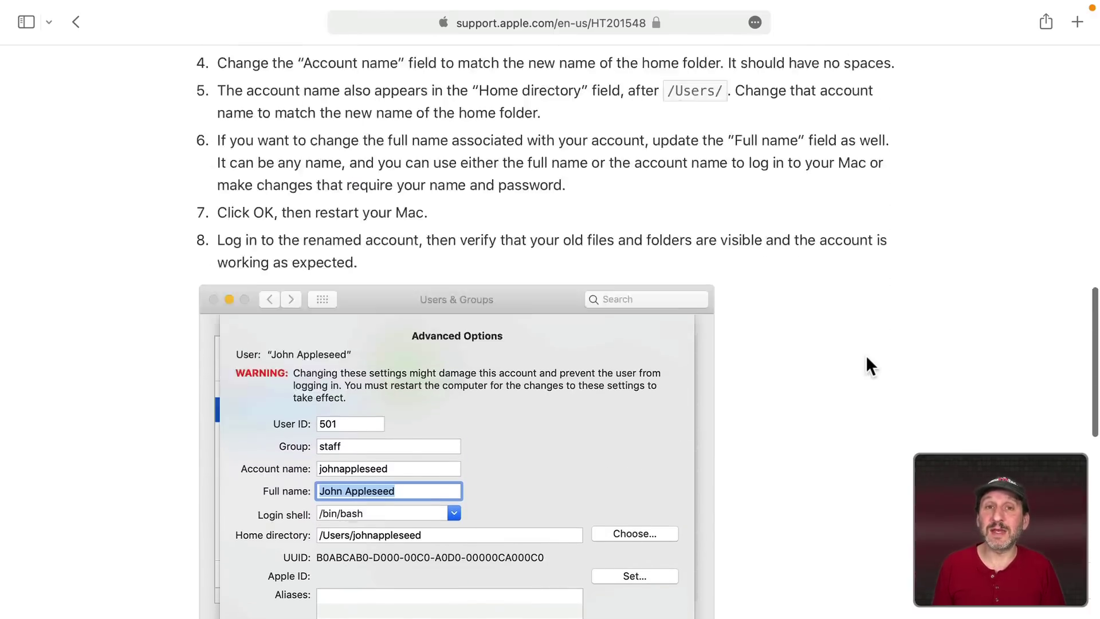
scroll(867, 358, "up", 15)
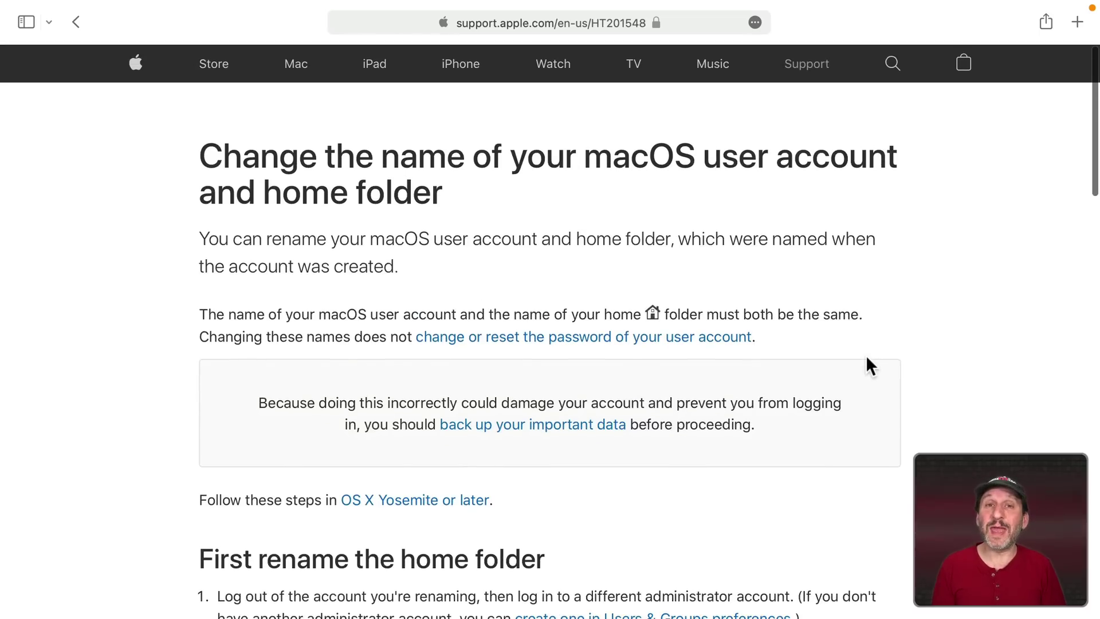